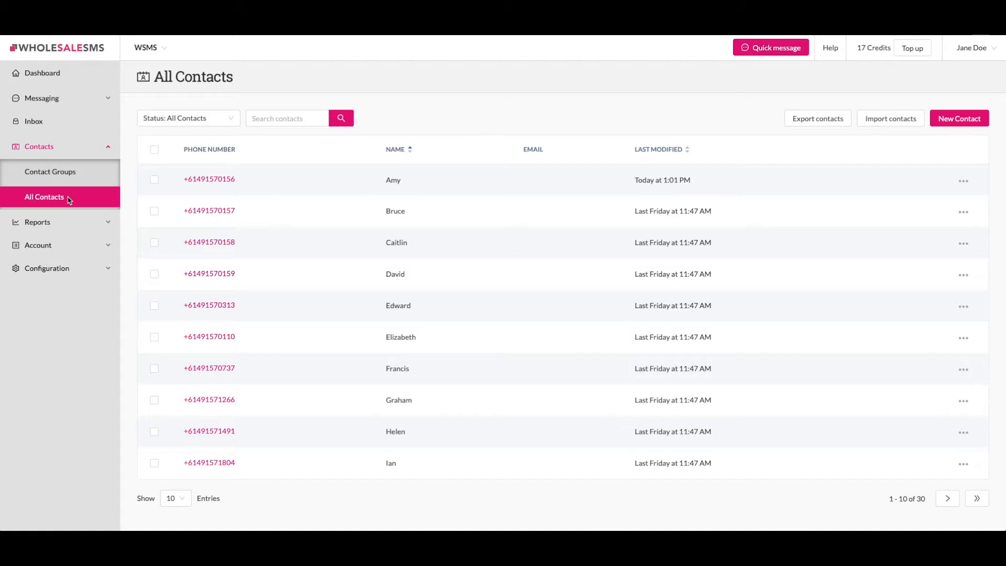
Start a new contact and enter the contact's first name, last name, Australian mobile number and email
{"action": "left_click", "coordinate": [950, 125]}
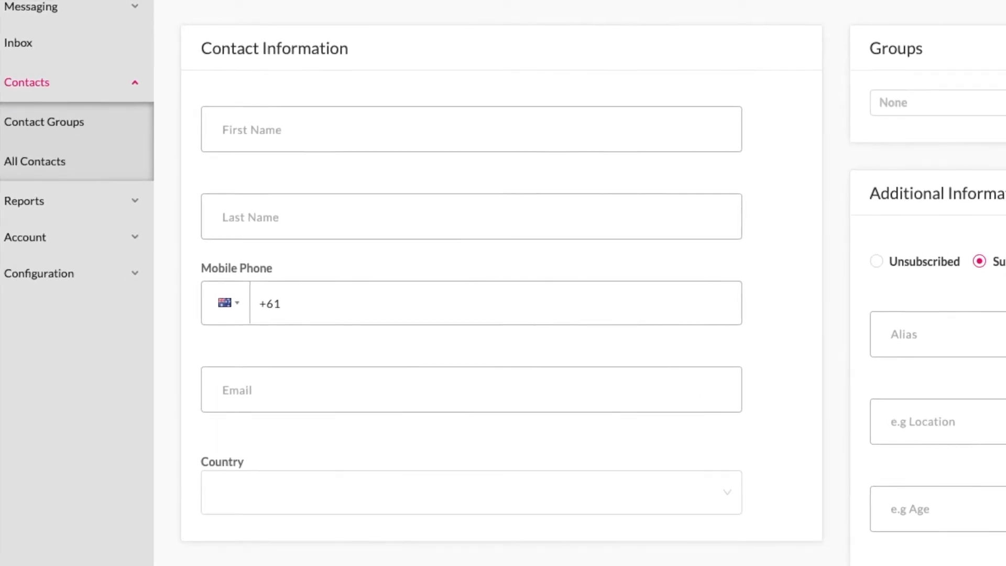
{"action": "left_click", "coordinate": [603, 142]}
{"action": "type", "text": "Jack"}
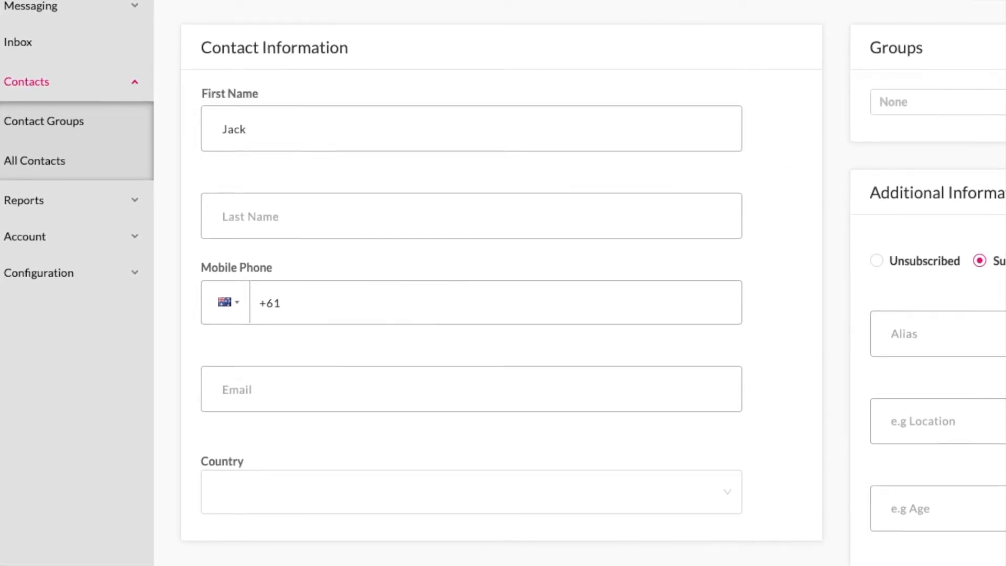
{"action": "key", "text": "Tab"}
{"action": "type", "text": "Smith"}
{"action": "left_click", "coordinate": [319, 301]}
{"action": "type", "text": "400000000"}
{"action": "key", "text": "Tab"}
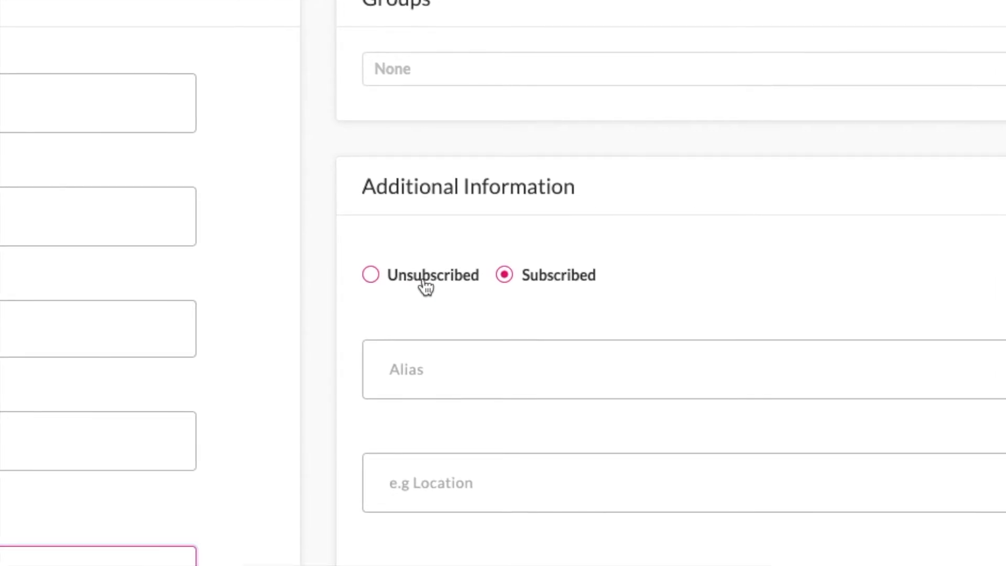
Set the contact's subscription status to Subscribed and enter an alias for the contact
{"action": "left_click", "coordinate": [426, 287]}
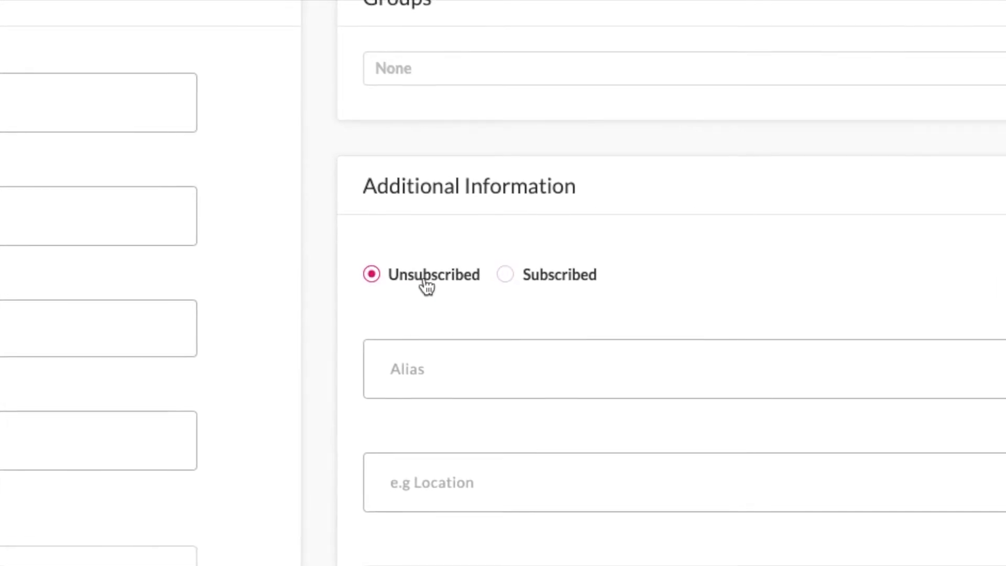
{"action": "left_click", "coordinate": [535, 280]}
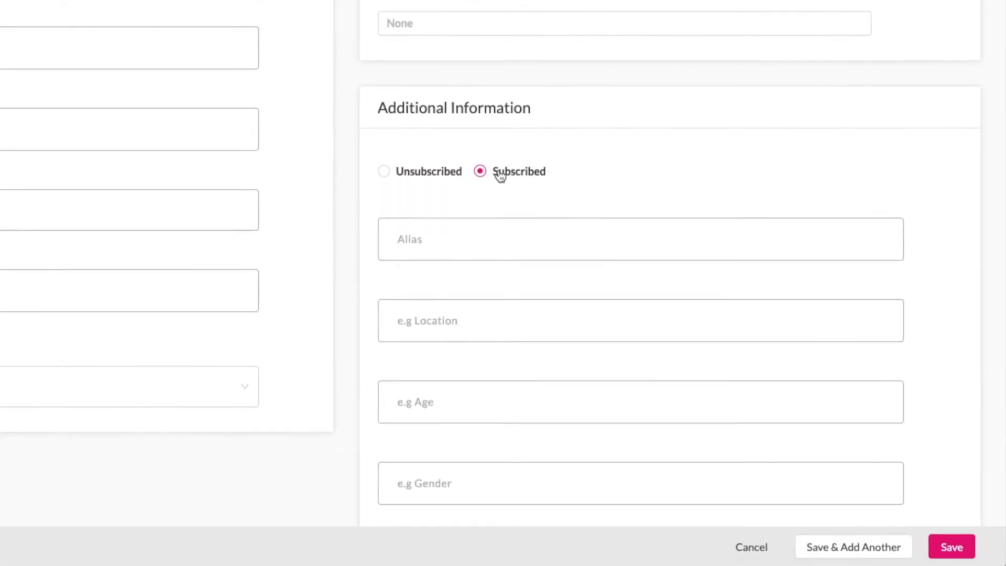
{"action": "left_click", "coordinate": [501, 239]}
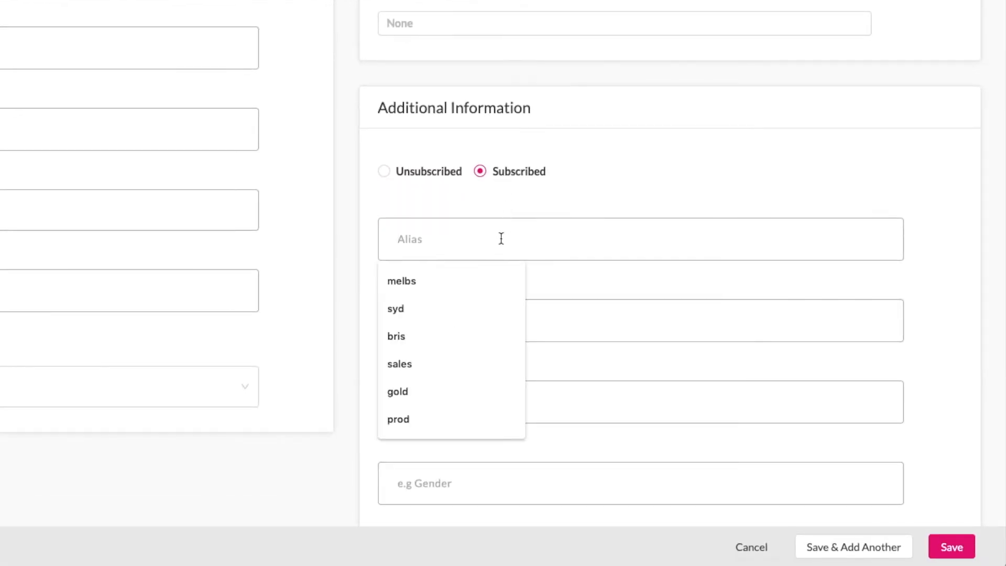
{"action": "type", "text": "jack"}
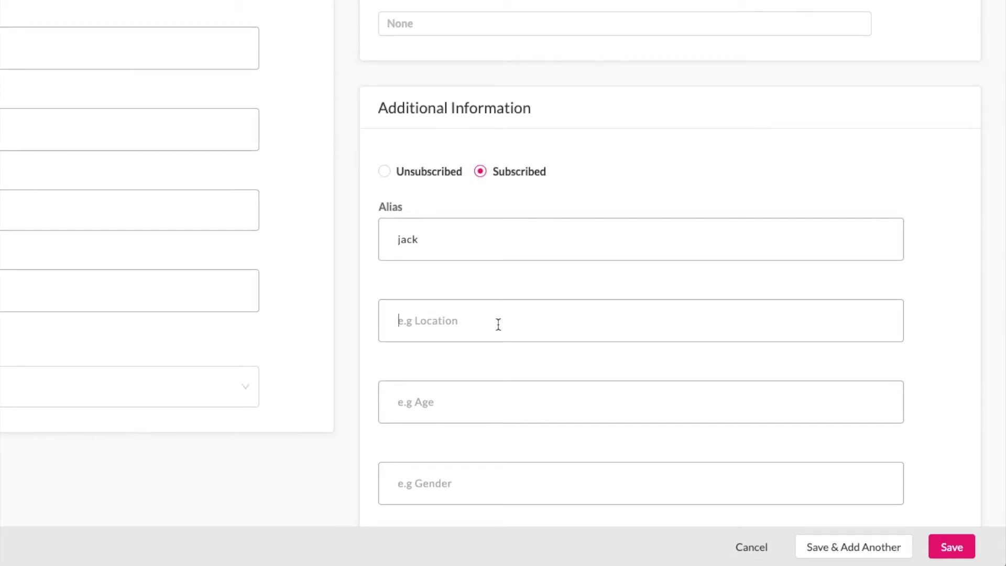
Set custom fields 1 to 3 to Melbourne, Sales and Region 1, and save the contact
{"action": "type", "text": "Melbourne"}
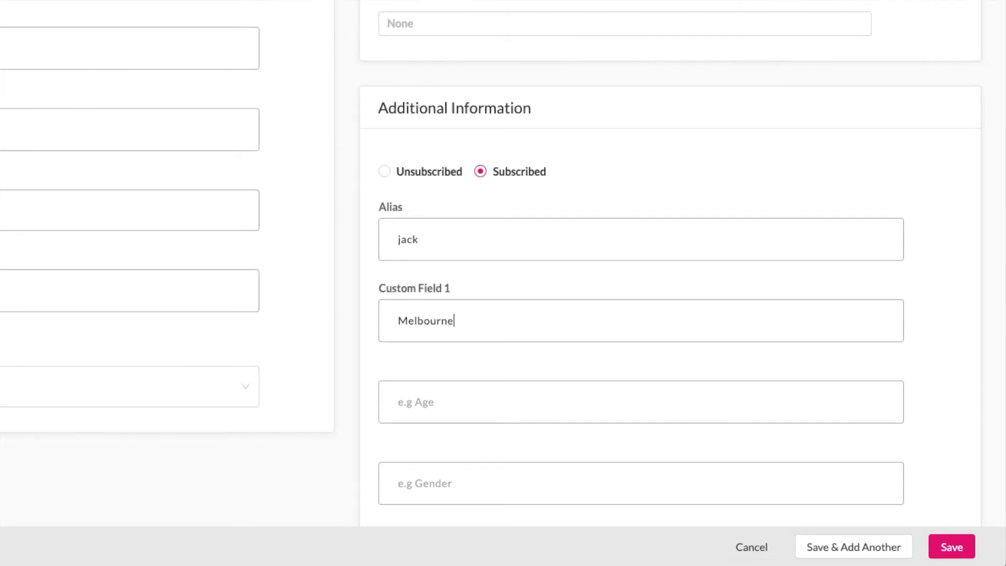
{"action": "key", "text": "Tab"}
{"action": "type", "text": "Sales"}
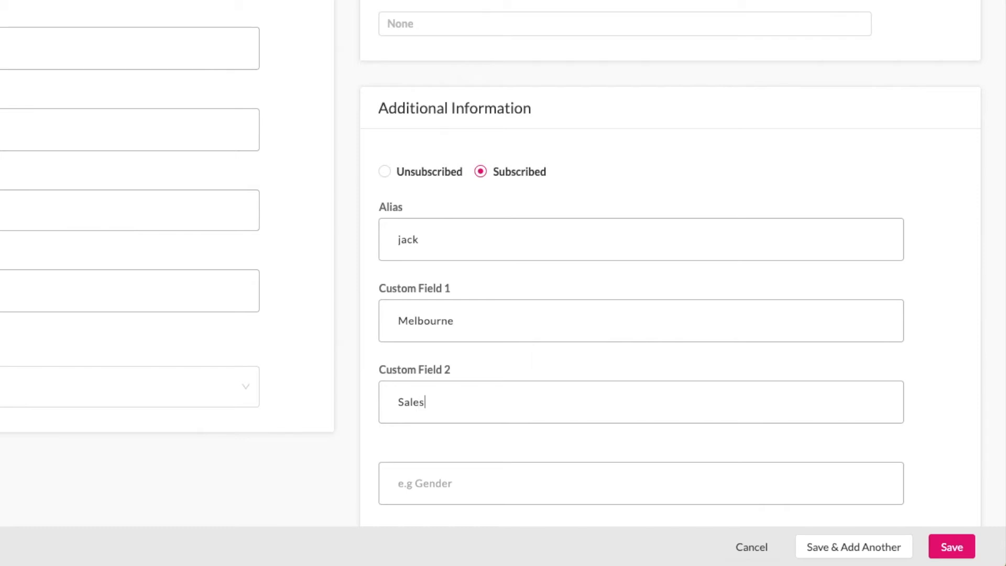
{"action": "type", "text": "Region 1"}
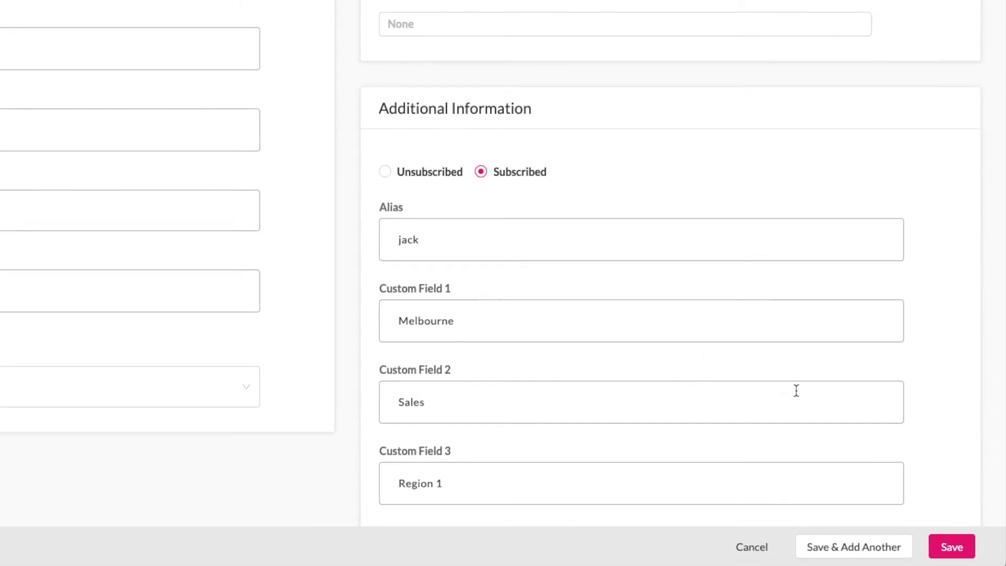
{"action": "left_click", "coordinate": [941, 557]}
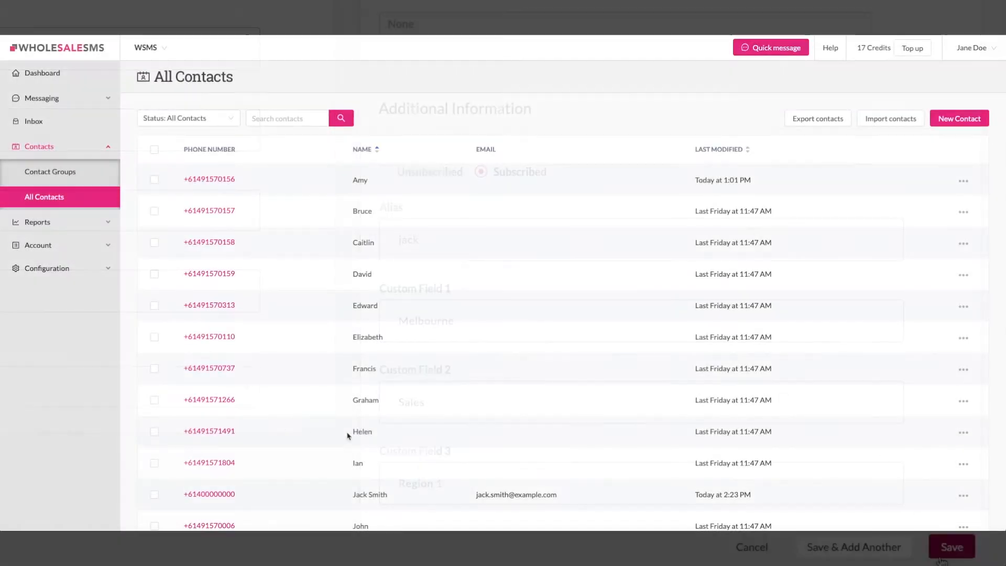
Find the newly saved contact in the contact list and open its actions
{"action": "scroll", "coordinate": [461, 461], "scroll_direction": "down", "scroll_amount": 2}
{"action": "scroll", "coordinate": [460, 462], "scroll_direction": "down", "scroll_amount": 1}
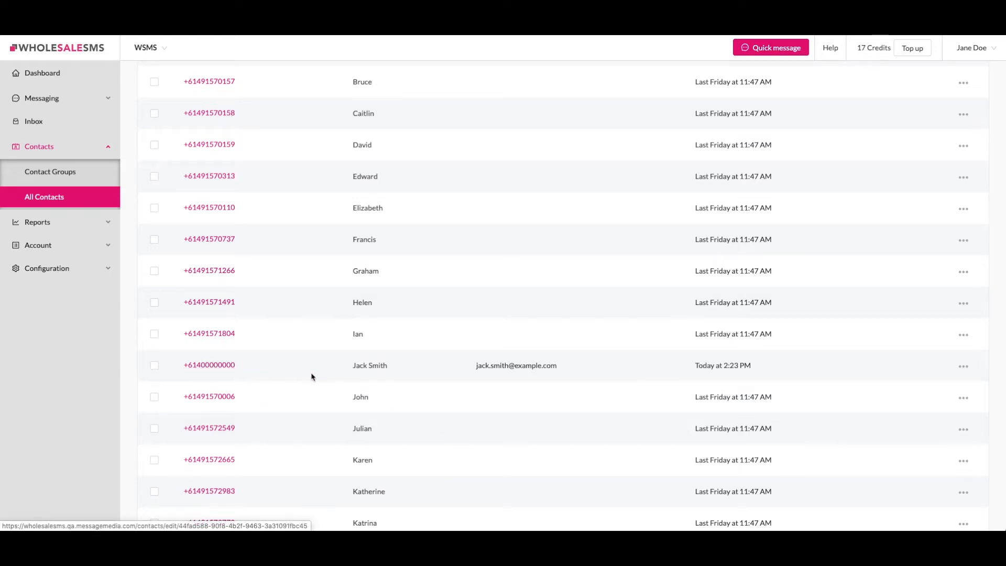
{"action": "left_click", "coordinate": [969, 368]}
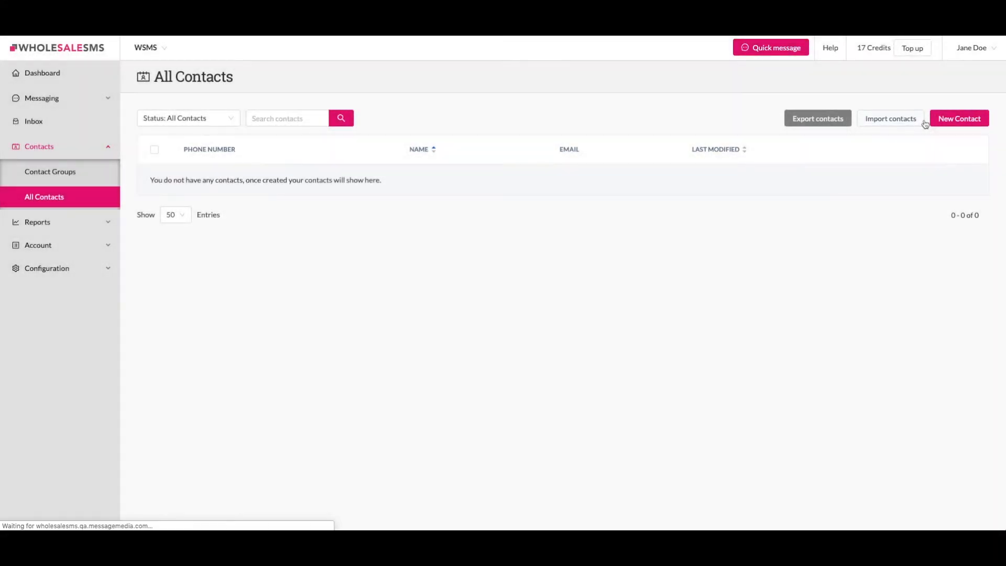
Start a contact import and upload Contact List.csv from the Desktop folder
{"action": "left_click", "coordinate": [921, 120]}
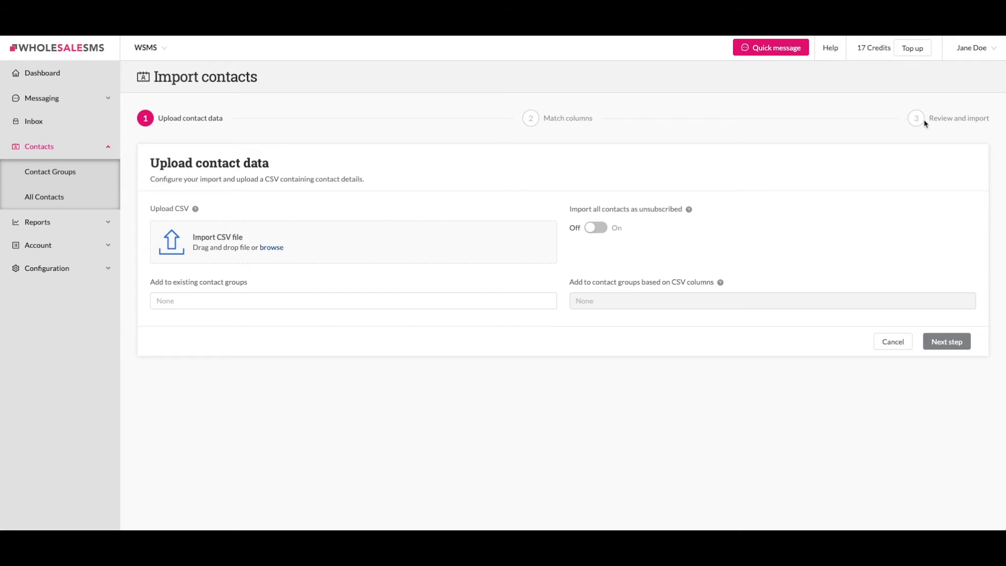
{"action": "left_click", "coordinate": [287, 247]}
{"action": "left_click", "coordinate": [170, 99]}
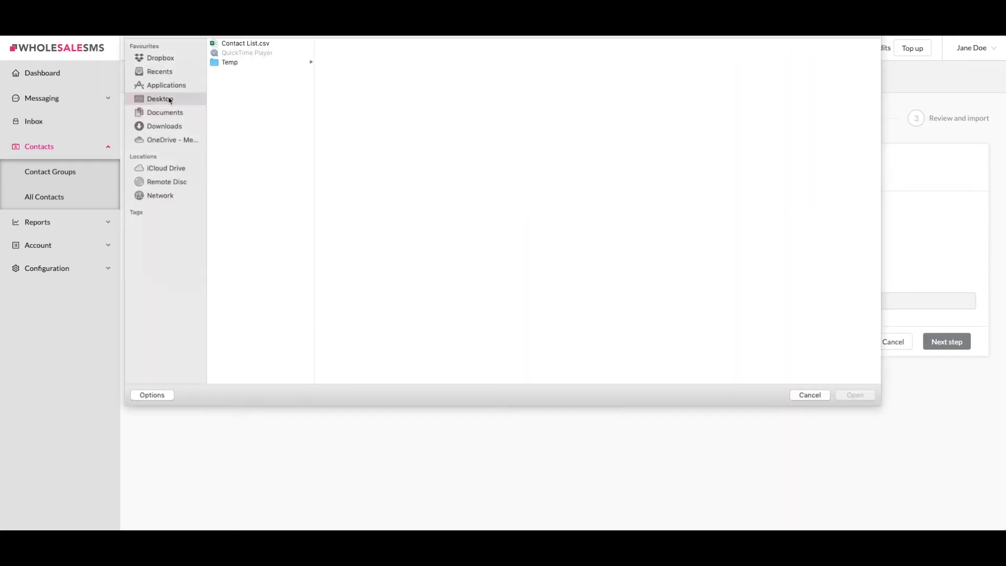
{"action": "left_click", "coordinate": [231, 43]}
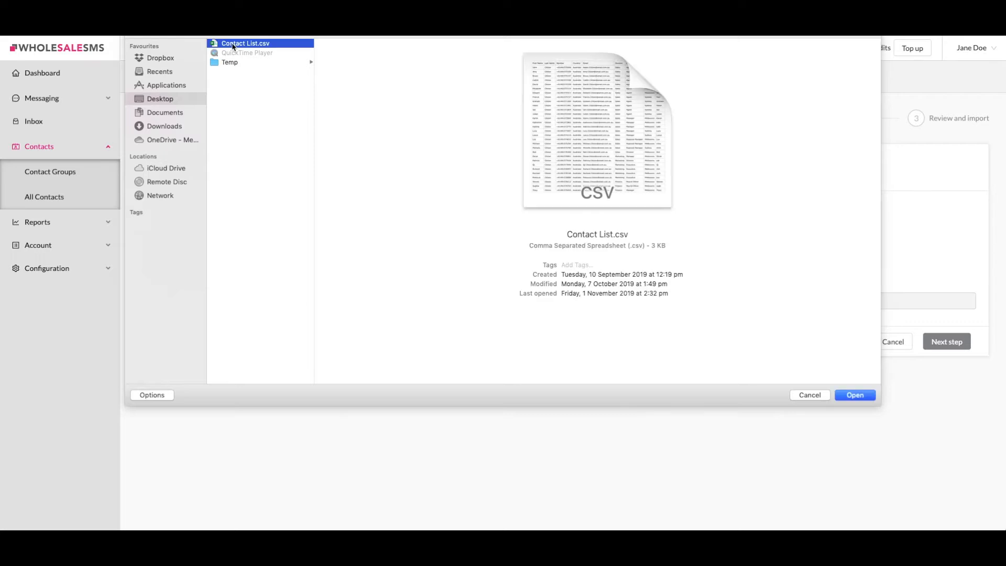
{"action": "left_click", "coordinate": [853, 399]}
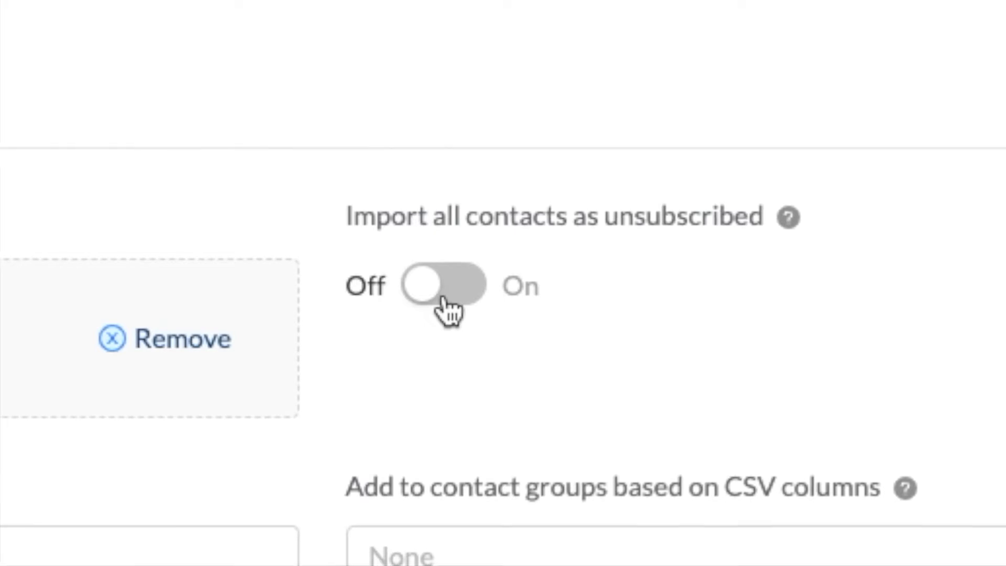
Leave the option to import all contacts as unsubscribed off and continue to column matching
{"action": "left_click", "coordinate": [444, 299]}
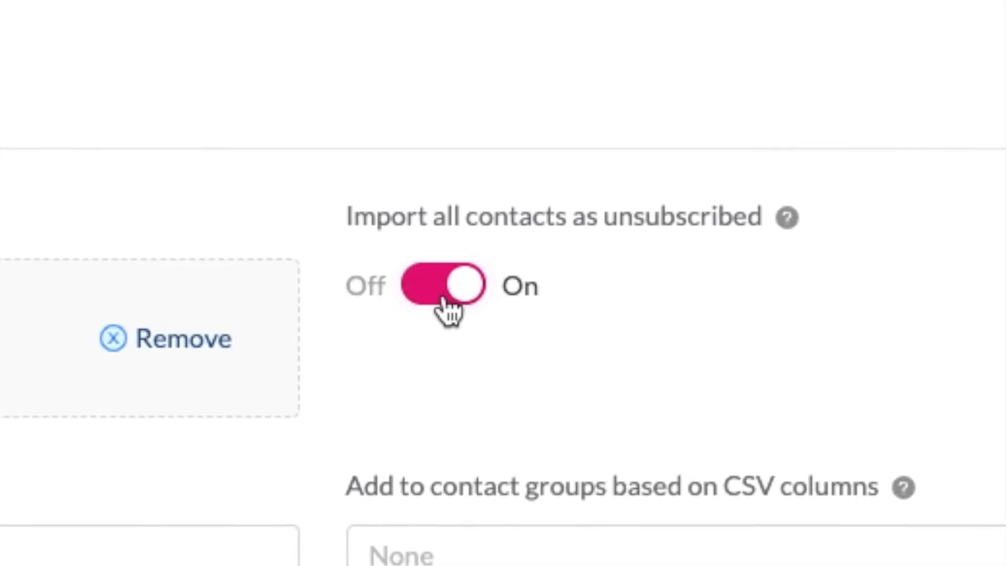
{"action": "left_click", "coordinate": [444, 302]}
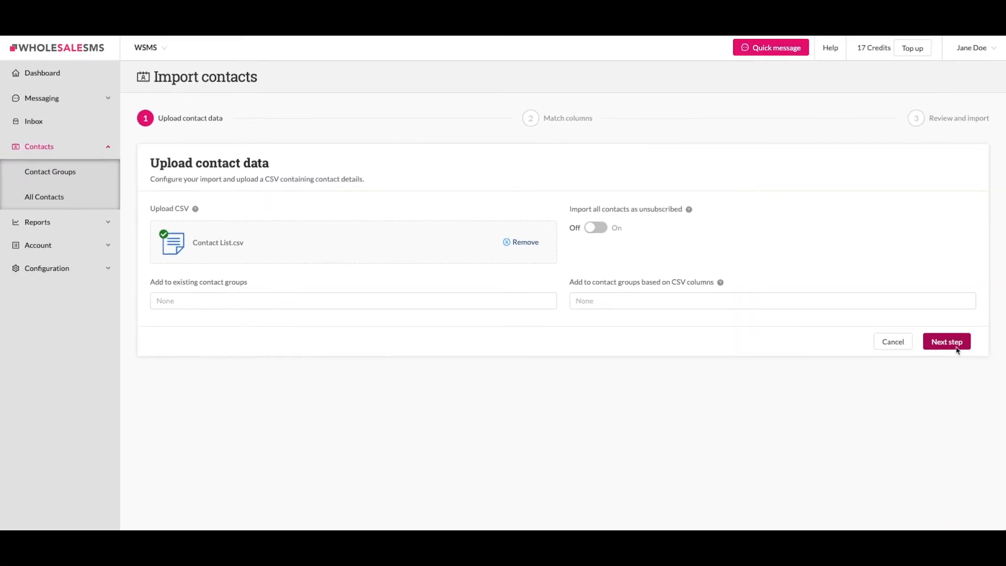
{"action": "left_click", "coordinate": [947, 342]}
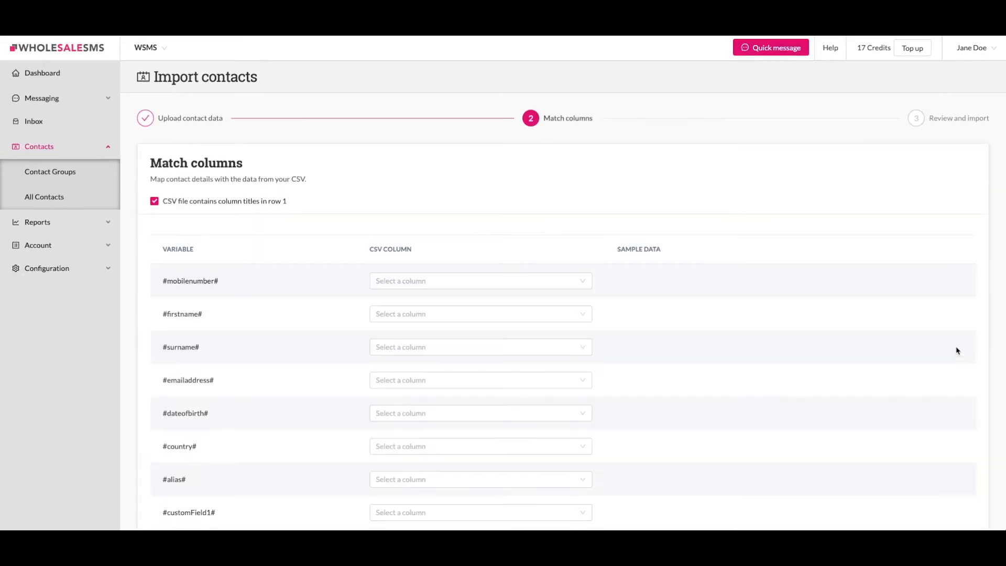
Match the mobile number variable to the Number column and the first name variable to First Name
{"action": "scroll", "coordinate": [842, 411], "scroll_direction": "down", "scroll_amount": 3}
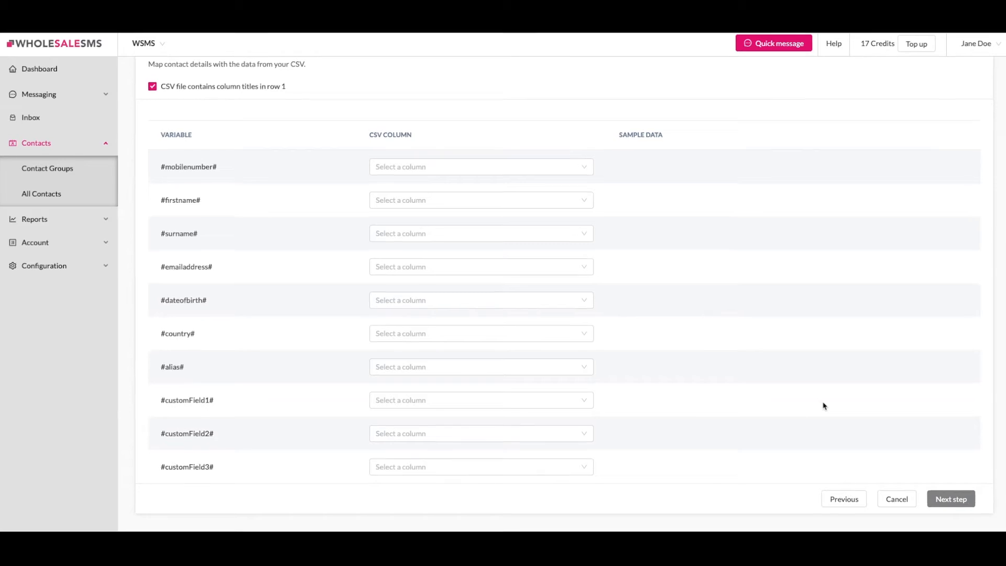
{"action": "left_click", "coordinate": [562, 173]}
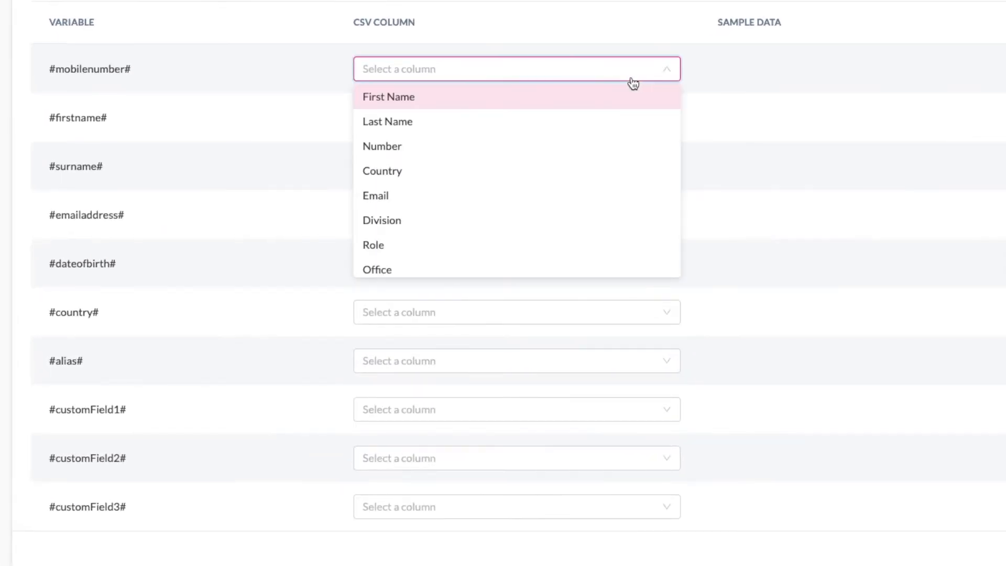
{"action": "left_click", "coordinate": [467, 148]}
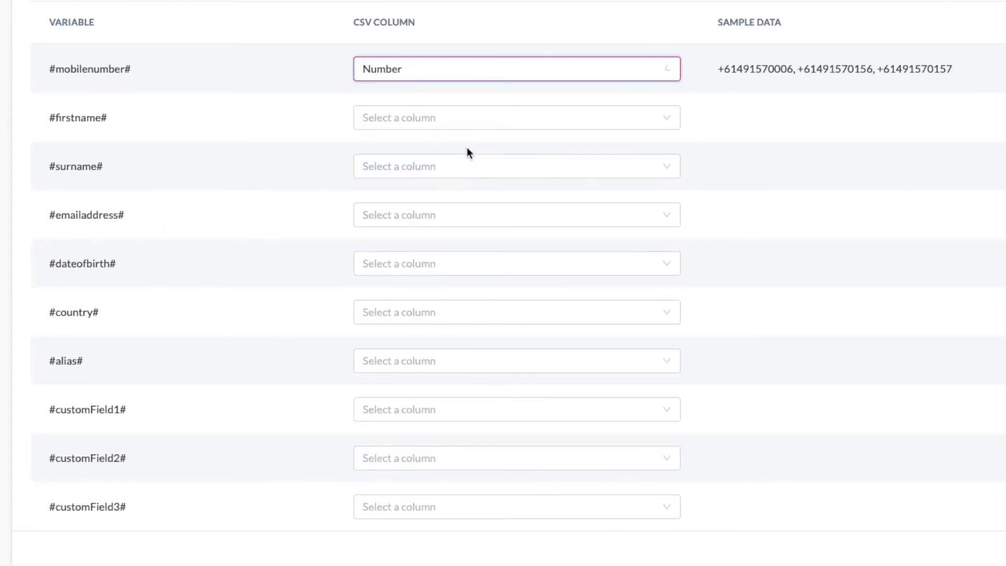
{"action": "left_click", "coordinate": [458, 125]}
{"action": "left_click", "coordinate": [417, 171]}
Match surname to Last Name, email address to Email, country to Country, alias to Alias, and custom fields 1 to 3 to Office, Division and Role
{"action": "left_click", "coordinate": [415, 173]}
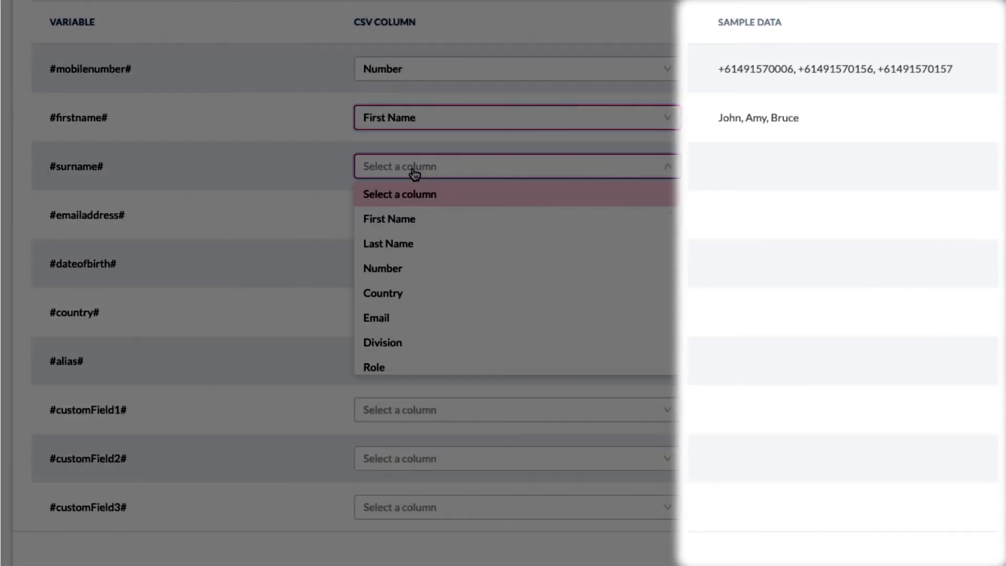
{"action": "left_click", "coordinate": [393, 248]}
{"action": "left_click", "coordinate": [391, 222]}
{"action": "left_click", "coordinate": [384, 366]}
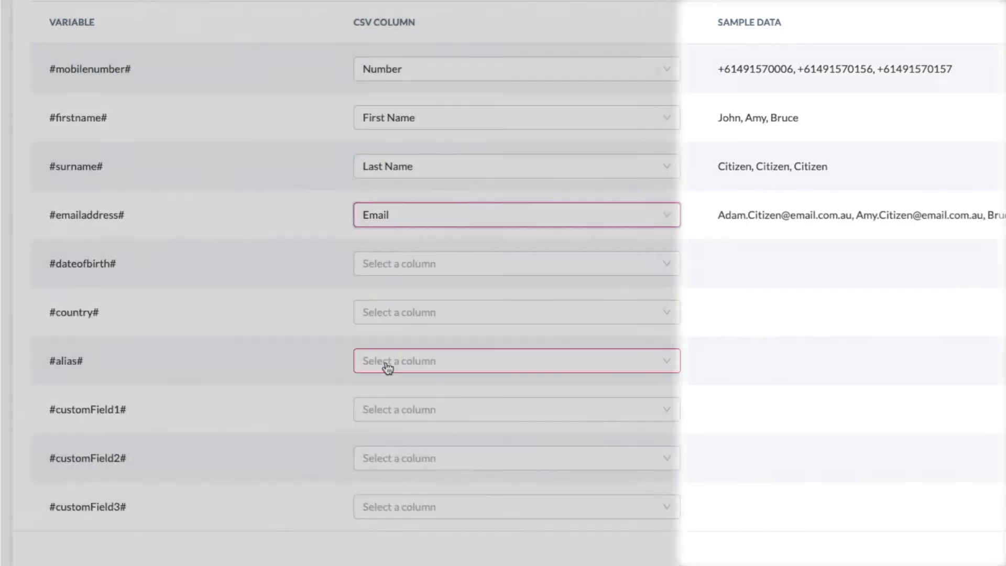
{"action": "left_click", "coordinate": [396, 317]}
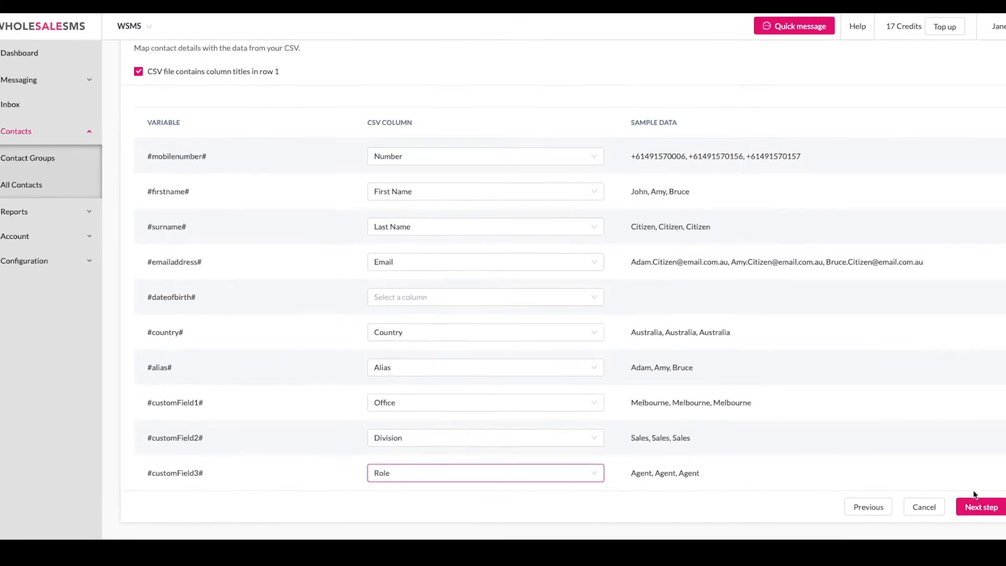
Review the contact detail preview, import the contacts and dismiss the import summary
{"action": "left_click", "coordinate": [946, 500]}
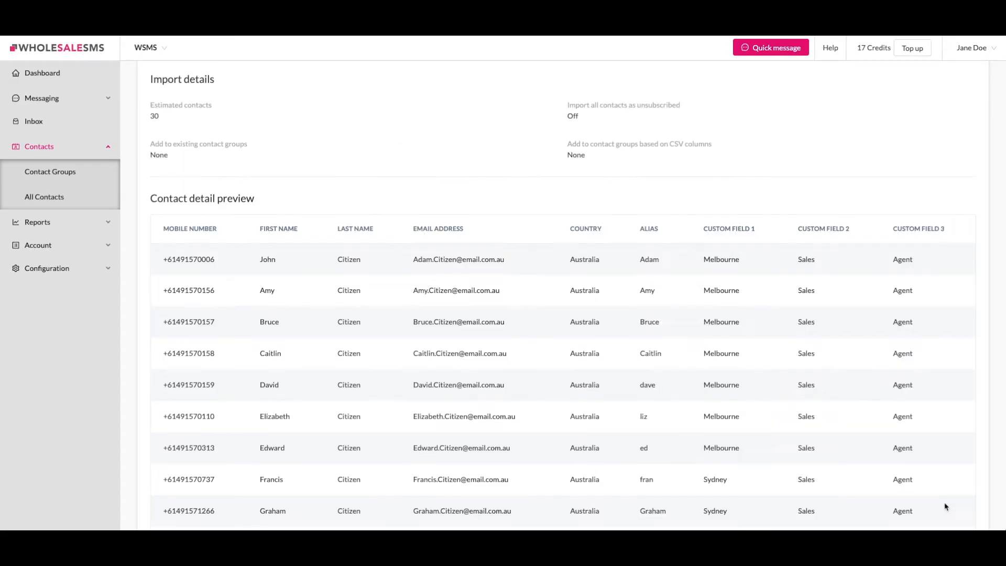
{"action": "scroll", "coordinate": [551, 393], "scroll_direction": "down", "scroll_amount": 3}
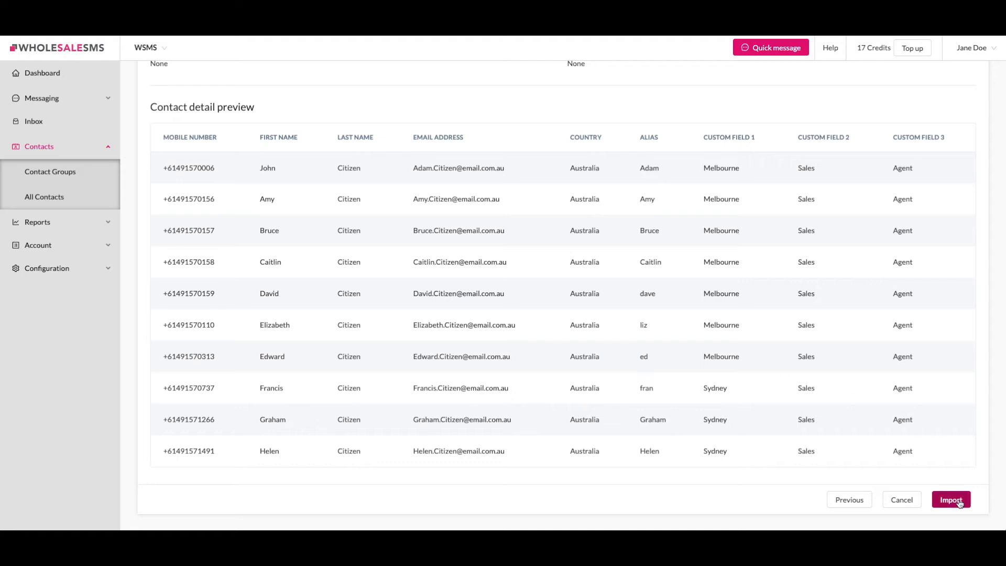
{"action": "left_click", "coordinate": [952, 498]}
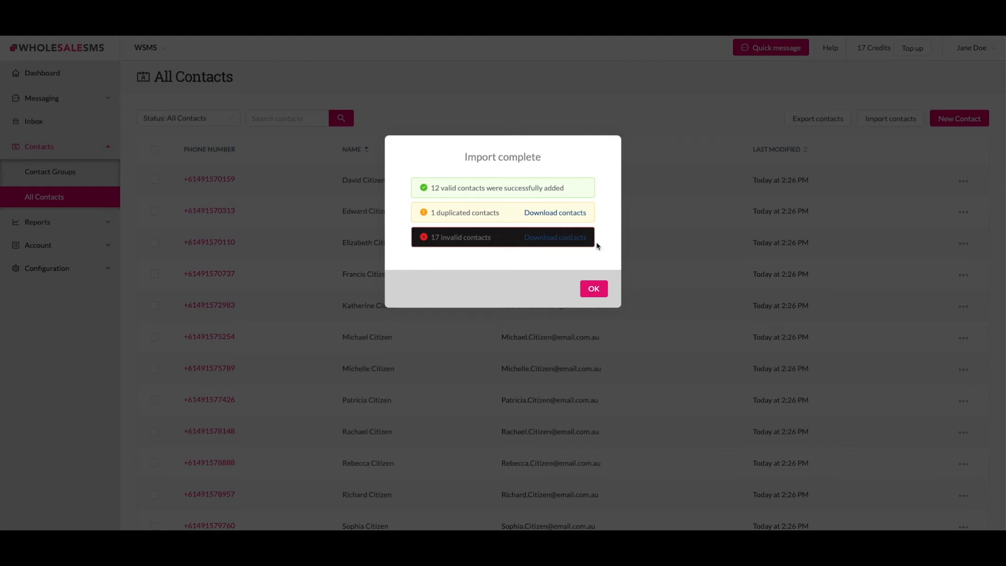
{"action": "left_click", "coordinate": [595, 290]}
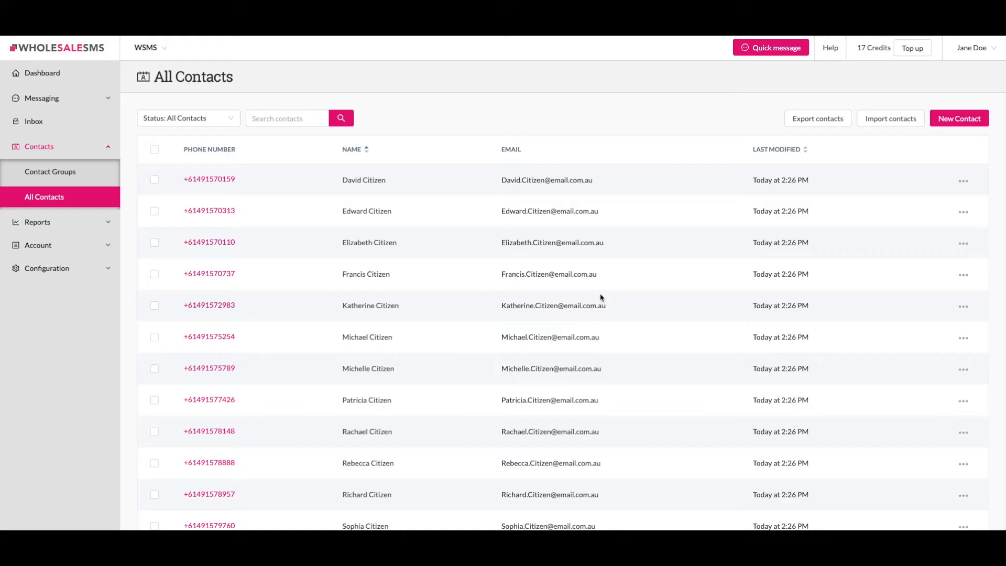
{"action": "scroll", "coordinate": [600, 297], "scroll_direction": "down", "scroll_amount": 2}
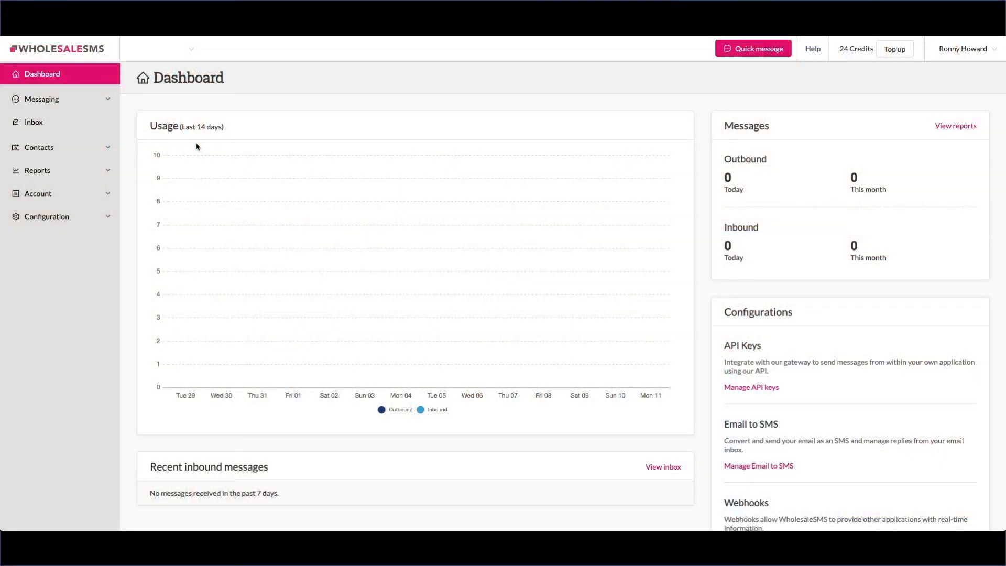
Create a new contact group named Region 1
{"action": "left_click", "coordinate": [74, 151]}
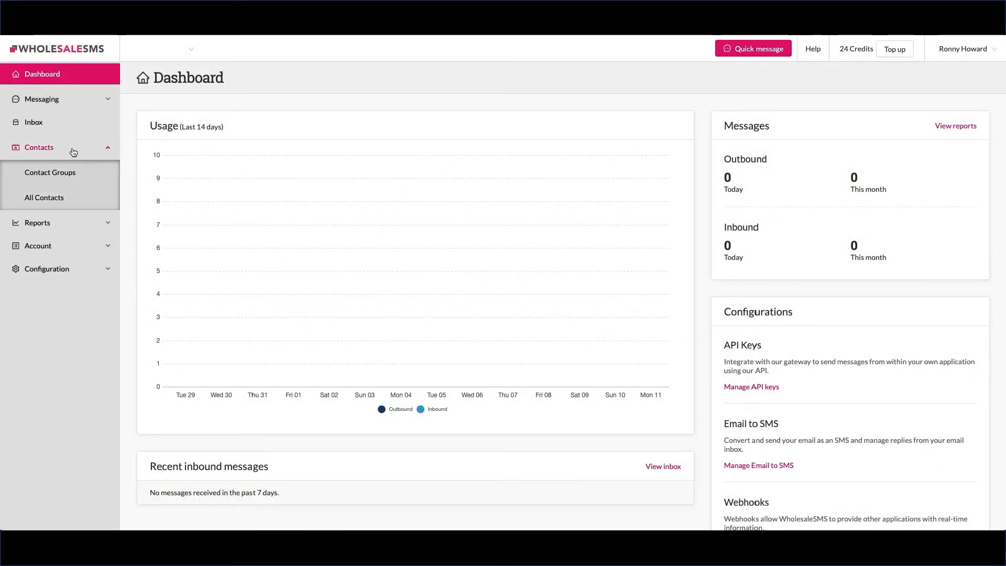
{"action": "left_click", "coordinate": [73, 175]}
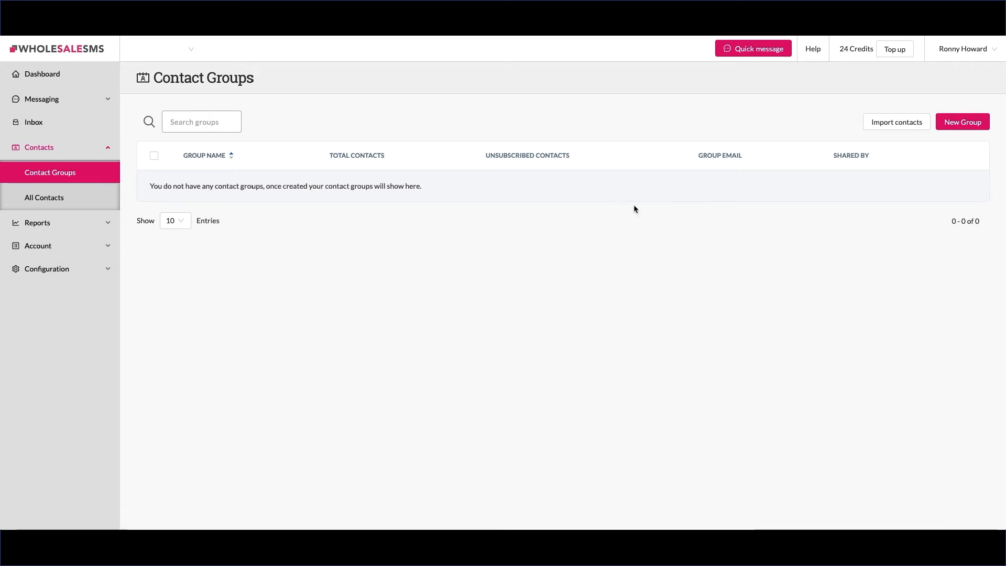
{"action": "left_click", "coordinate": [951, 126]}
{"action": "type", "text": "Region 1"}
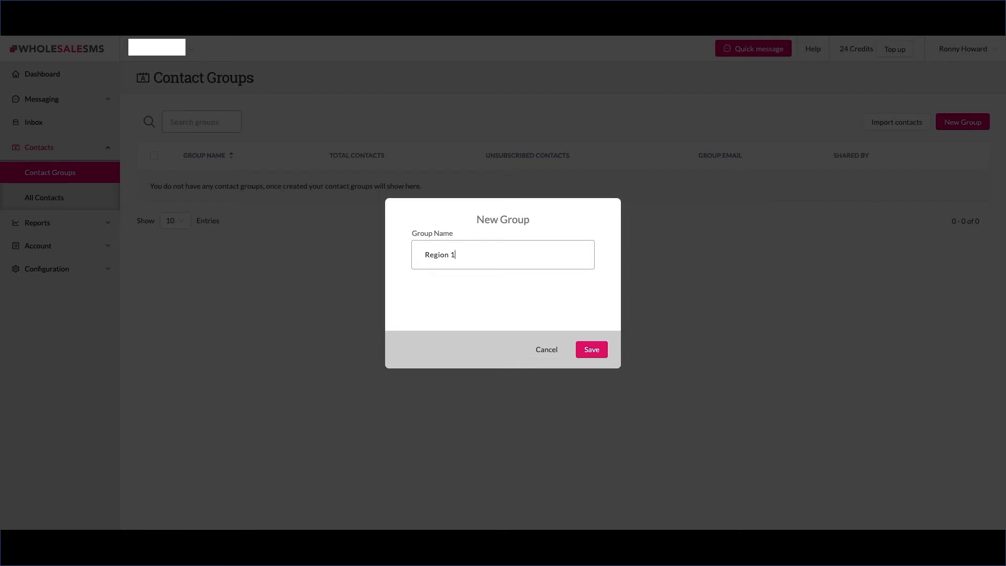
{"action": "left_click", "coordinate": [597, 351]}
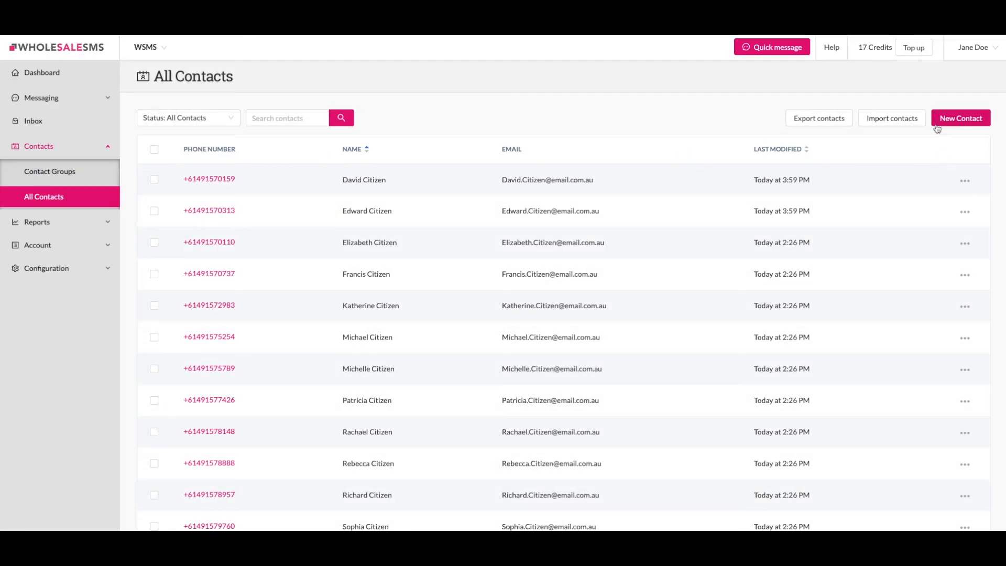
Start a new contact and choose a contact group for it
{"action": "left_click", "coordinate": [937, 120]}
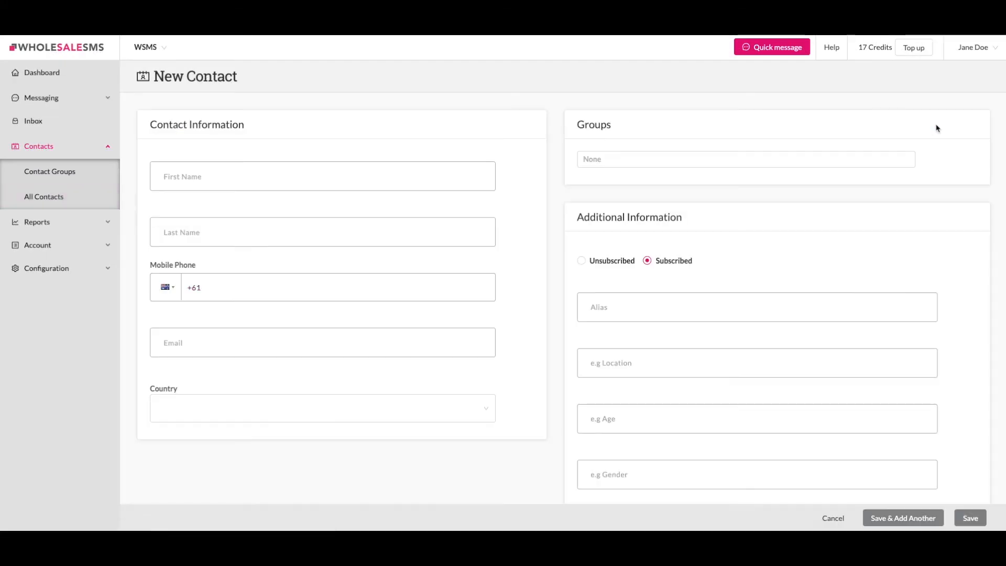
{"action": "left_click", "coordinate": [382, 176]}
{"action": "key", "text": "Return"}
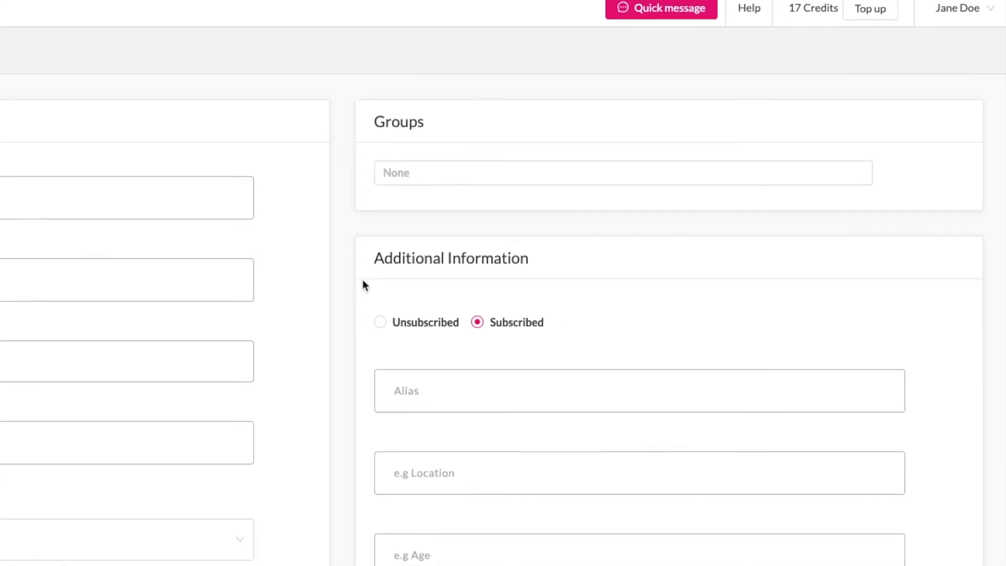
{"action": "left_click", "coordinate": [252, 195]}
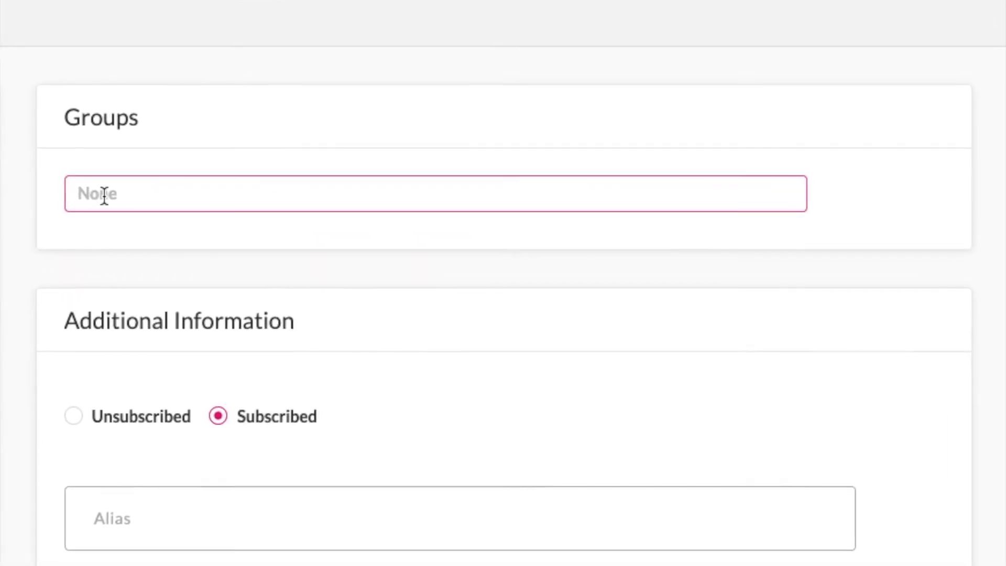
{"action": "left_click", "coordinate": [134, 314]}
Open the first contact in the full contact list for editing and open its group selection
{"action": "left_click", "coordinate": [60, 198]}
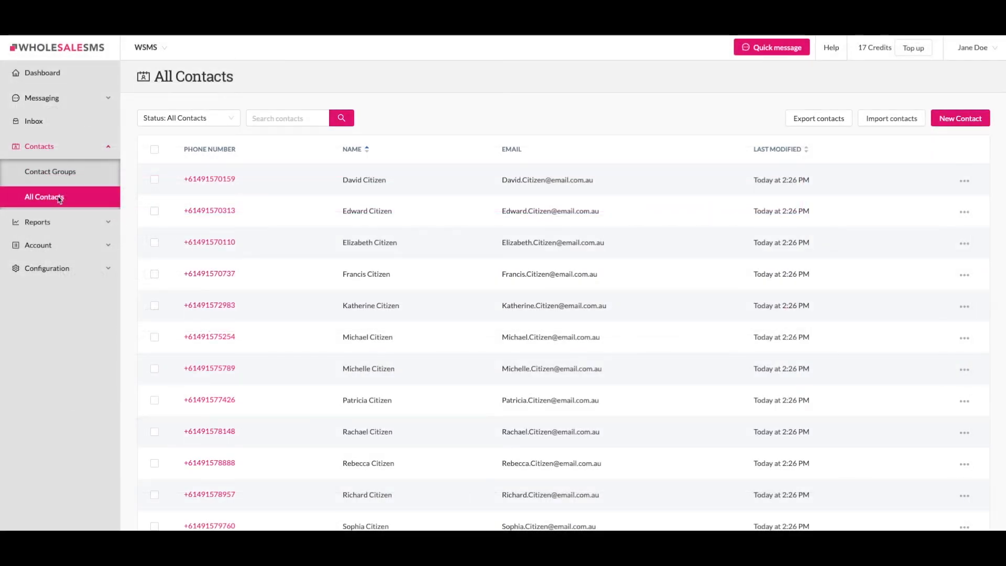
{"action": "left_click", "coordinate": [222, 178]}
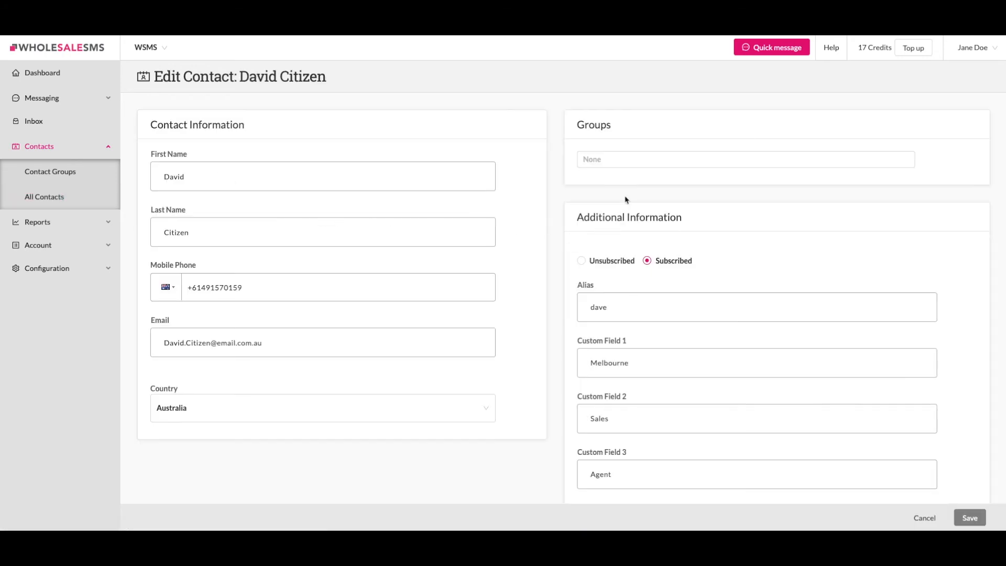
{"action": "left_click", "coordinate": [627, 160]}
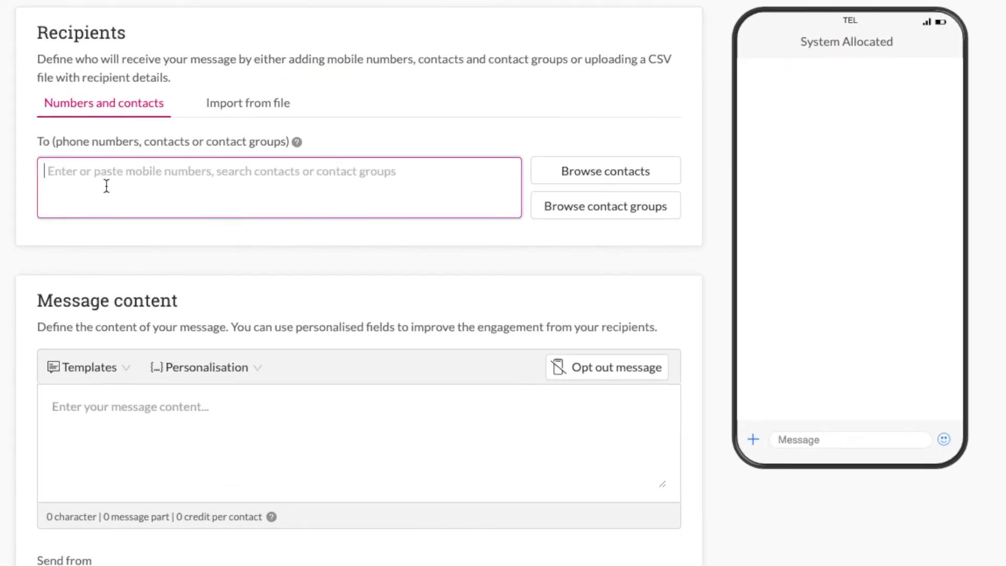
Address the message to the Melbourne Office group and write "Hi team! Remember there is a conference call tomorrow at 3pm. I'll email you all"
{"action": "type", "text": "melbourne"}
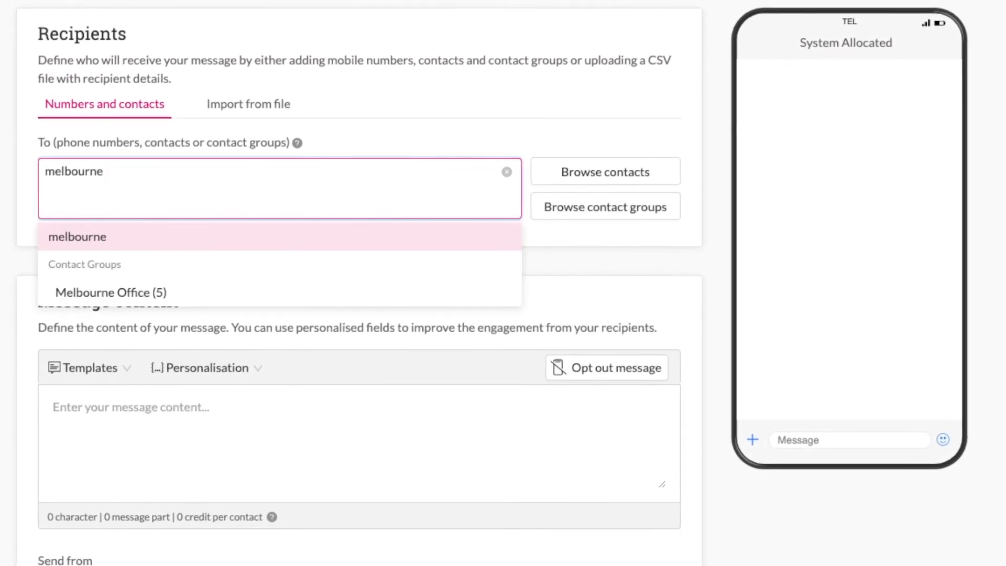
{"action": "left_click", "coordinate": [139, 291]}
{"action": "left_click", "coordinate": [157, 409]}
{"action": "type", "text": "Hi team! Remember there is a conference call tomorrow at 3pm. I'll email you all"}
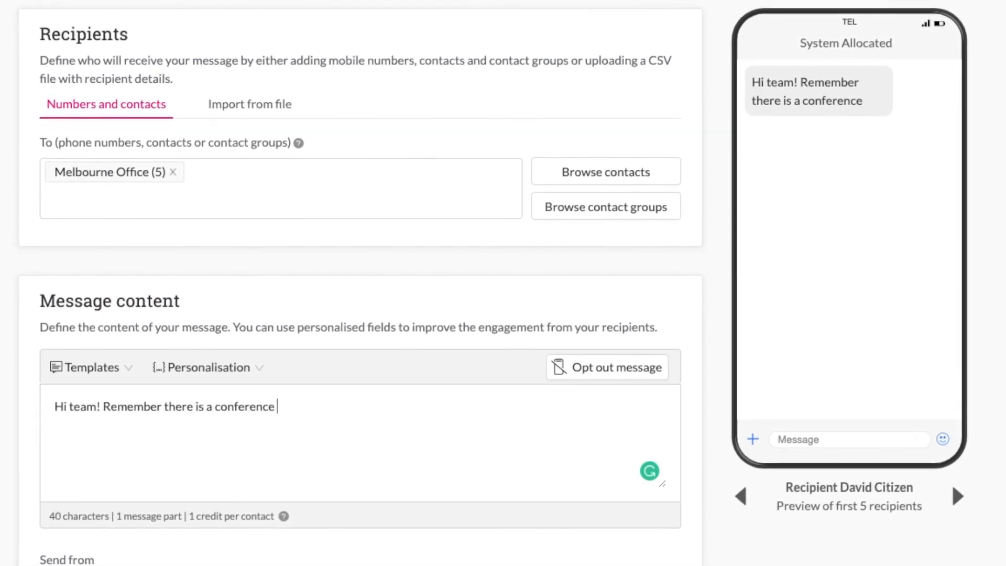